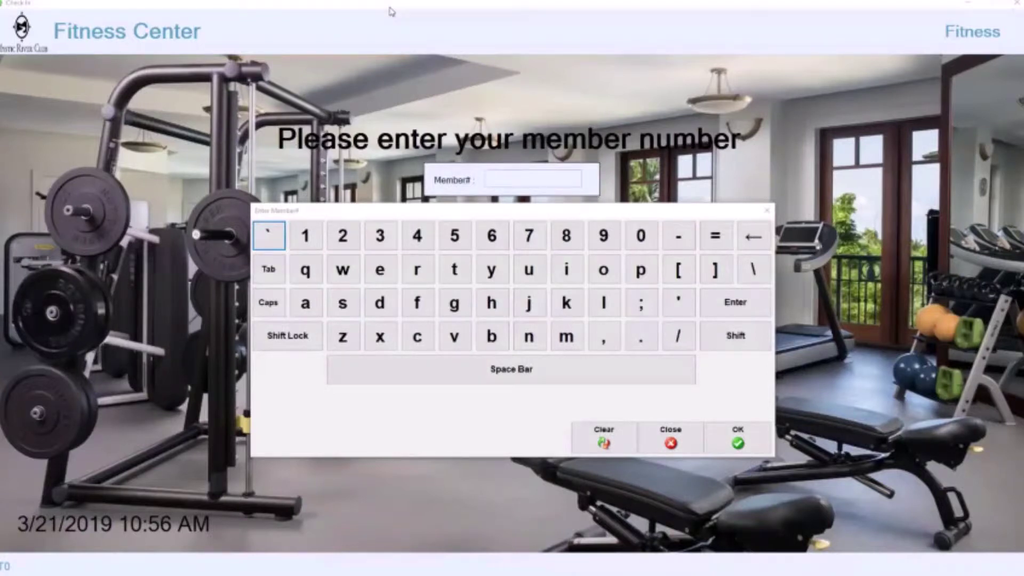
Step: Look up the member by member number at the Fitness Center kiosk
{"action": "type", "text": "1977"}
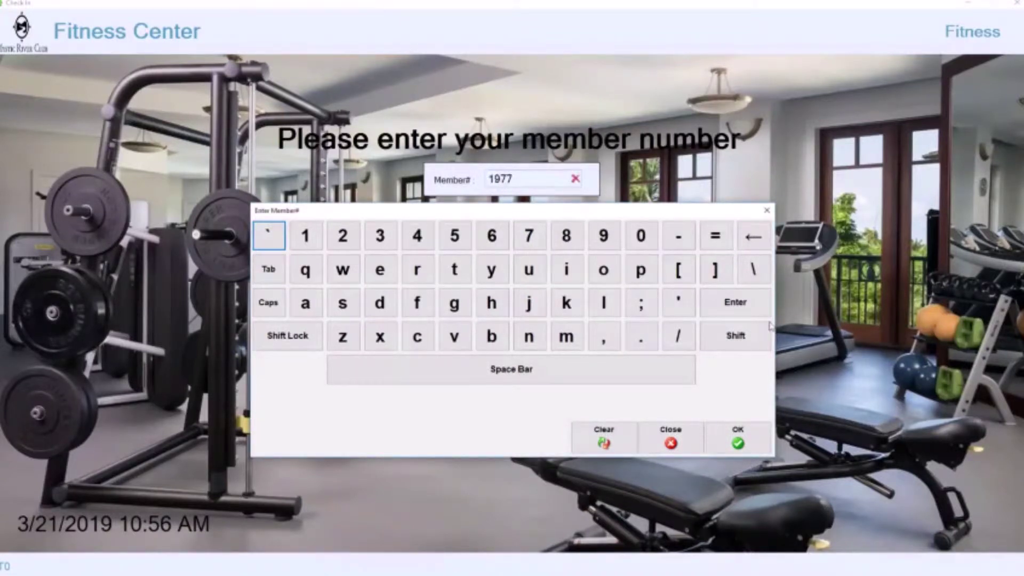
{"action": "left_click", "coordinate": [761, 311]}
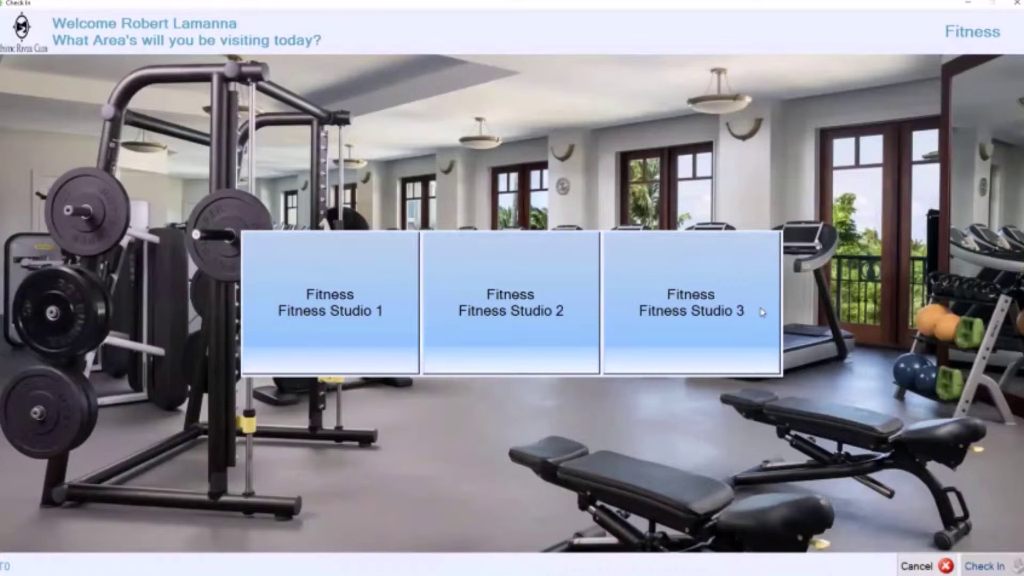
Step: Check the member into Fitness Studio 3 and Fitness Studio 2
{"action": "left_click", "coordinate": [630, 302]}
{"action": "left_click", "coordinate": [589, 341]}
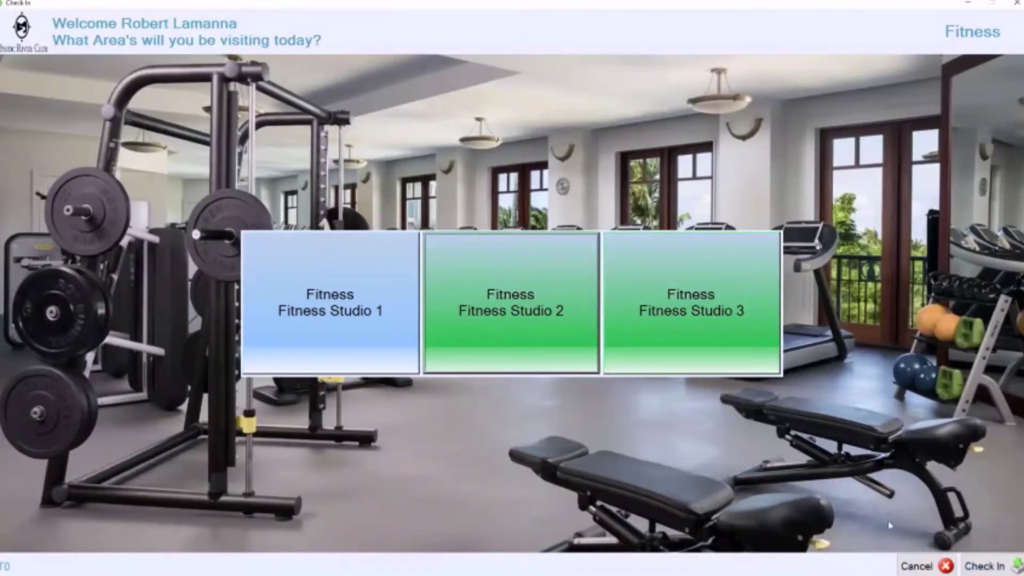
{"action": "left_click", "coordinate": [987, 567]}
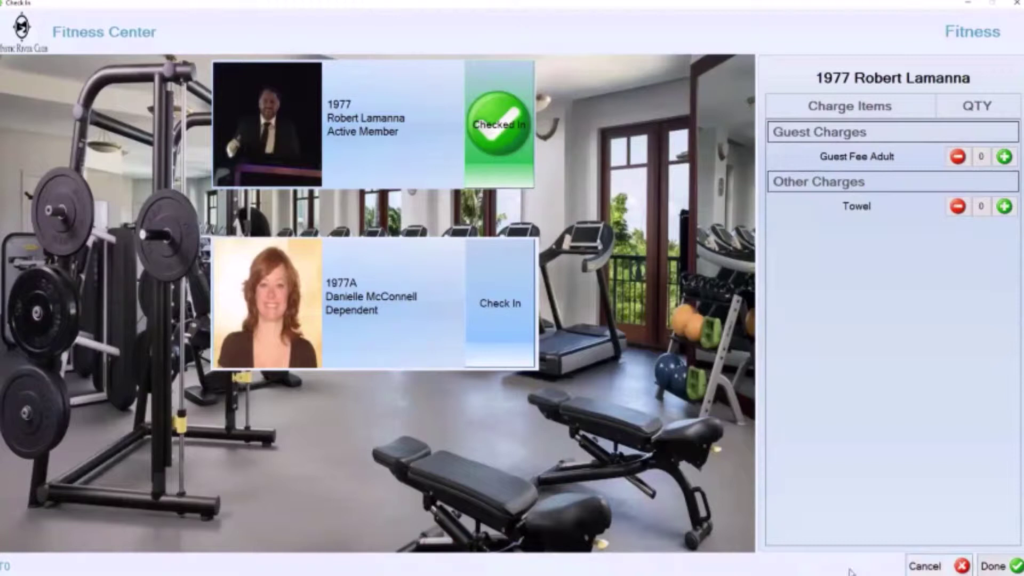
Step: Check in the dependent with two Guest Fee Adult charges and one Towel charge
{"action": "left_click", "coordinate": [520, 291]}
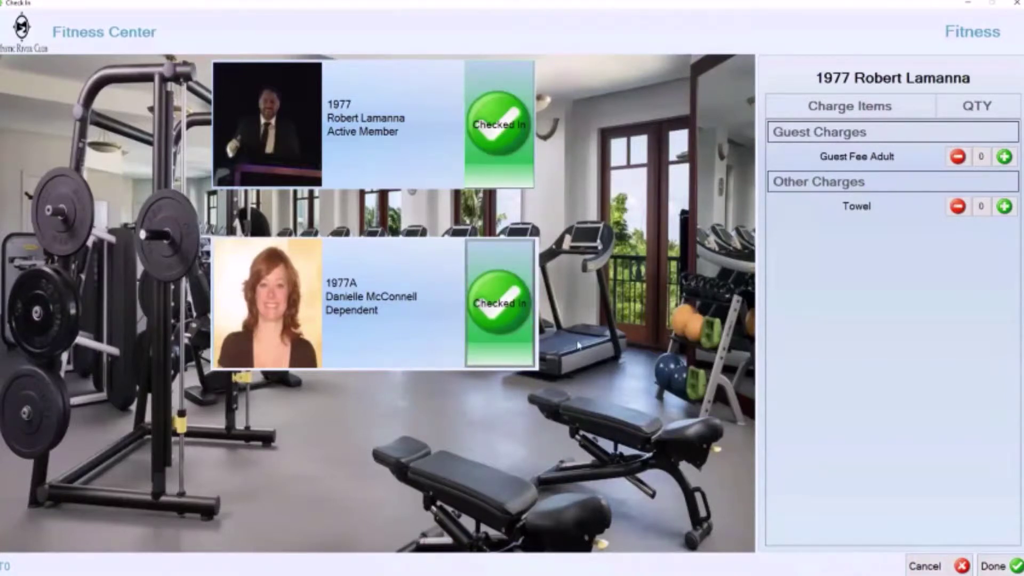
{"action": "left_click", "coordinate": [1002, 158]}
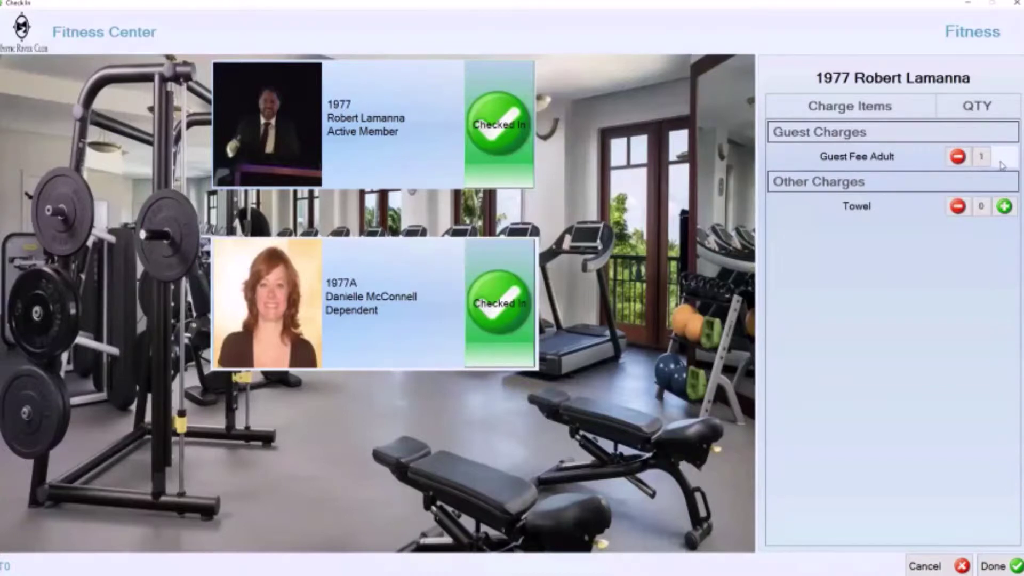
{"action": "left_click", "coordinate": [1002, 157]}
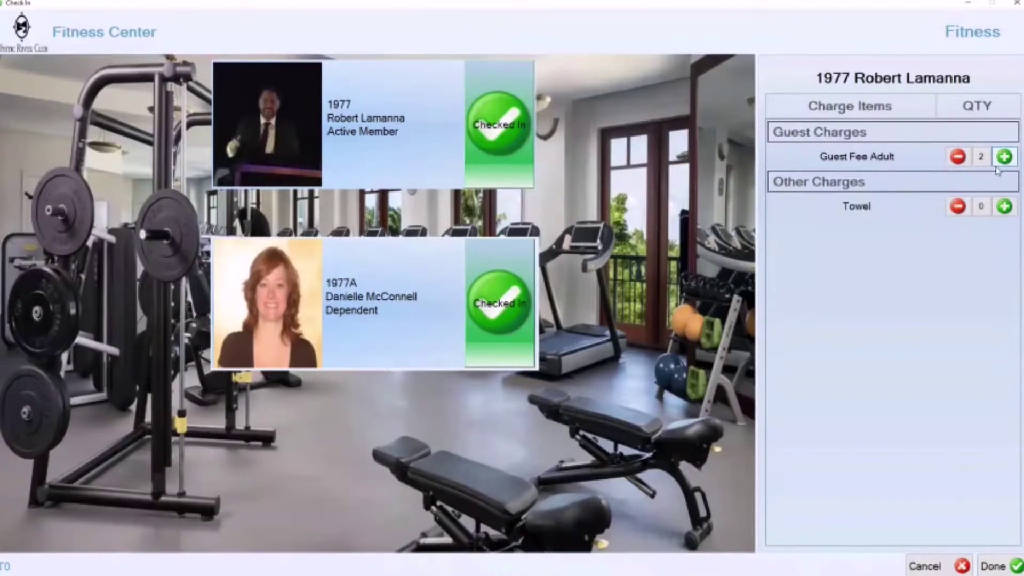
{"action": "left_click", "coordinate": [1004, 206]}
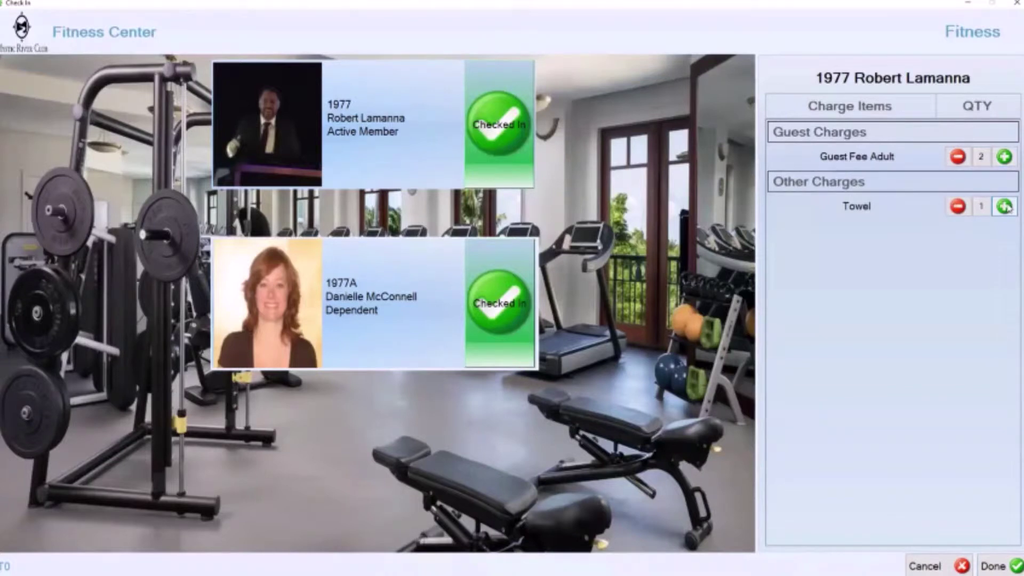
{"action": "left_click", "coordinate": [995, 566]}
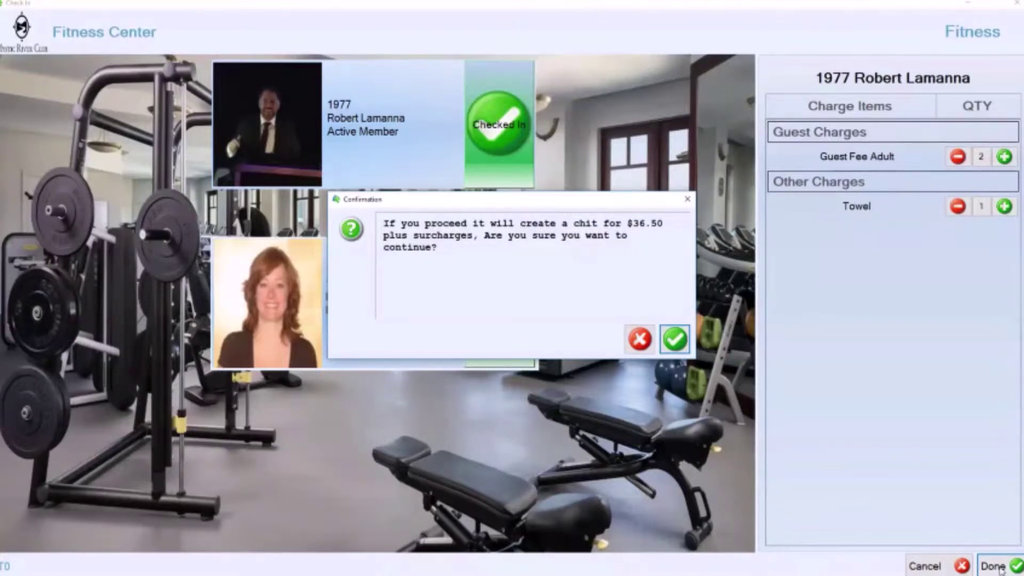
Step: Approve the $36.50 chit and dismiss the successful check-in message
{"action": "left_click", "coordinate": [675, 339]}
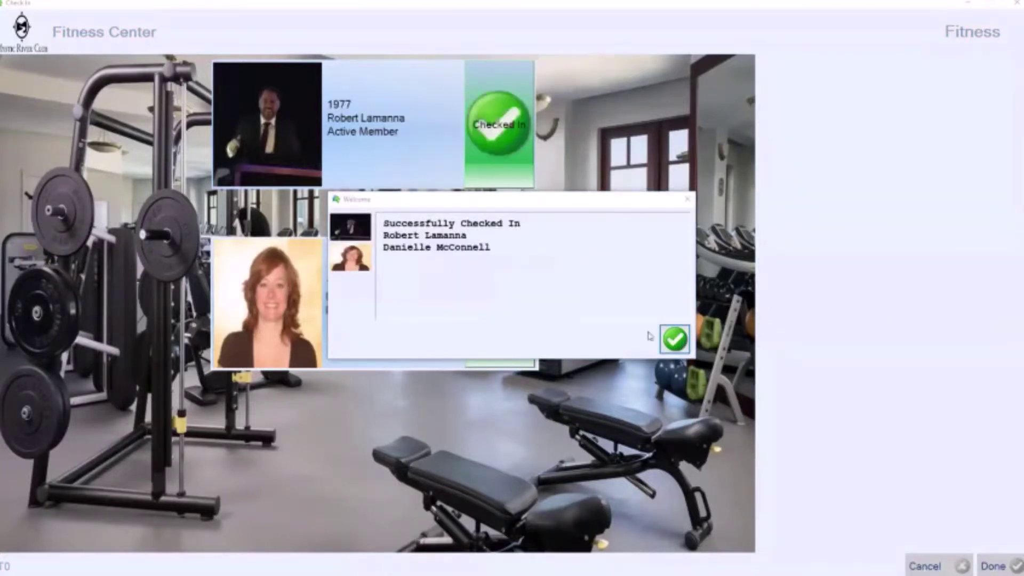
{"action": "left_click", "coordinate": [667, 337]}
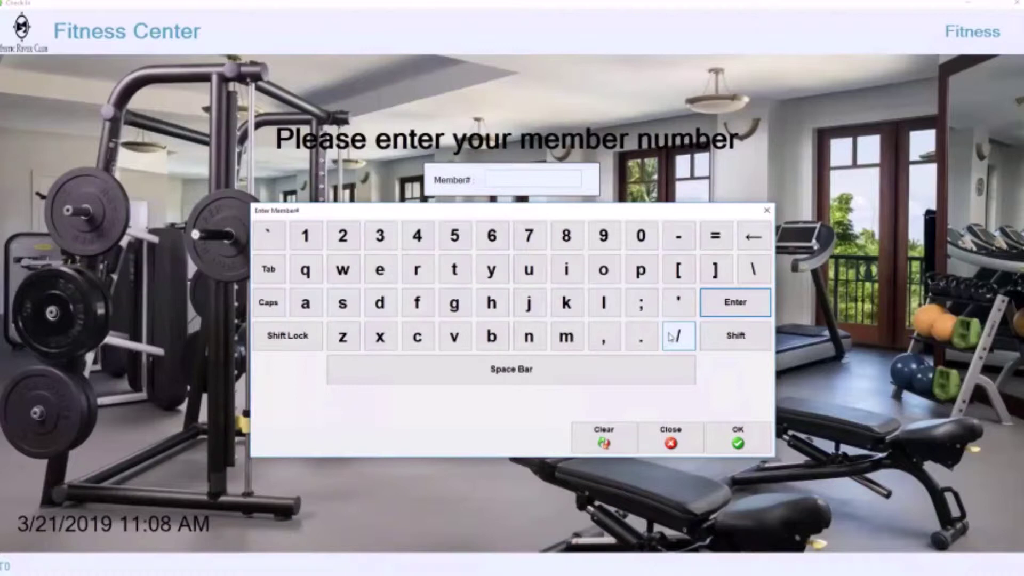
Step: Leave the kiosk and open the Activity Tracking Monitoring window
{"action": "left_click", "coordinate": [405, 22]}
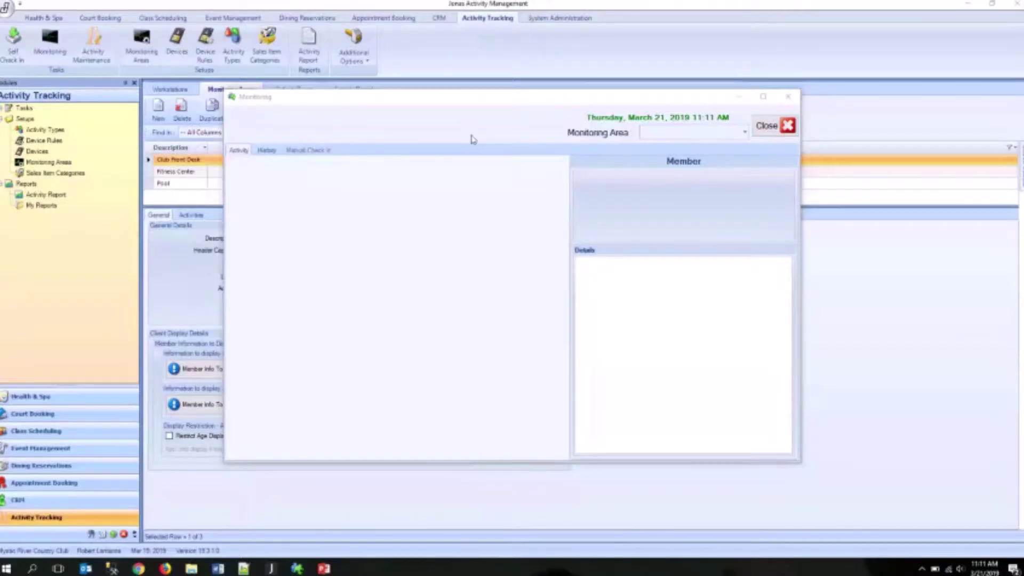
Step: Switch monitoring to Club Front Desk and manually check in a member by member number
{"action": "left_click", "coordinate": [743, 132]}
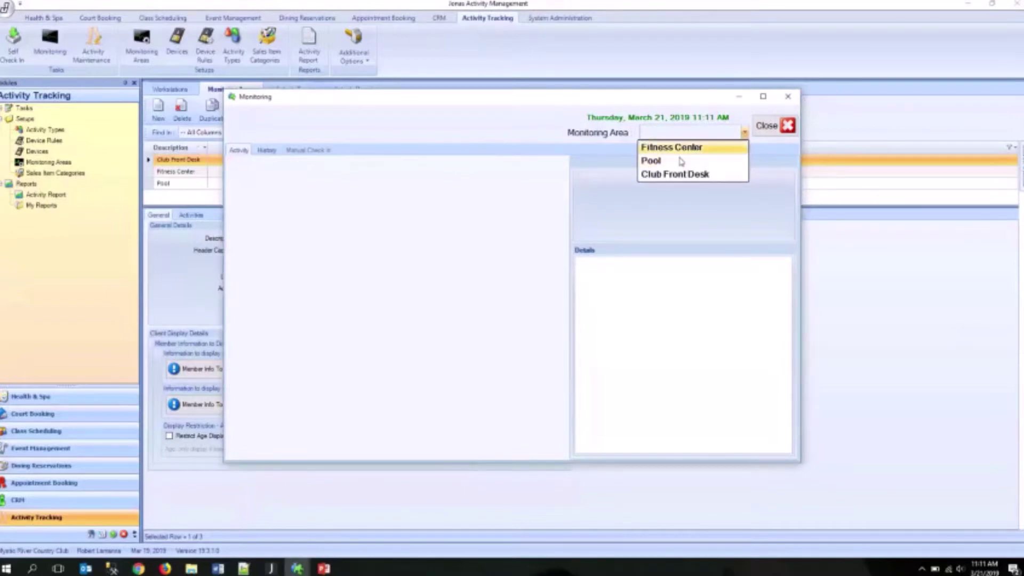
{"action": "left_click", "coordinate": [680, 177]}
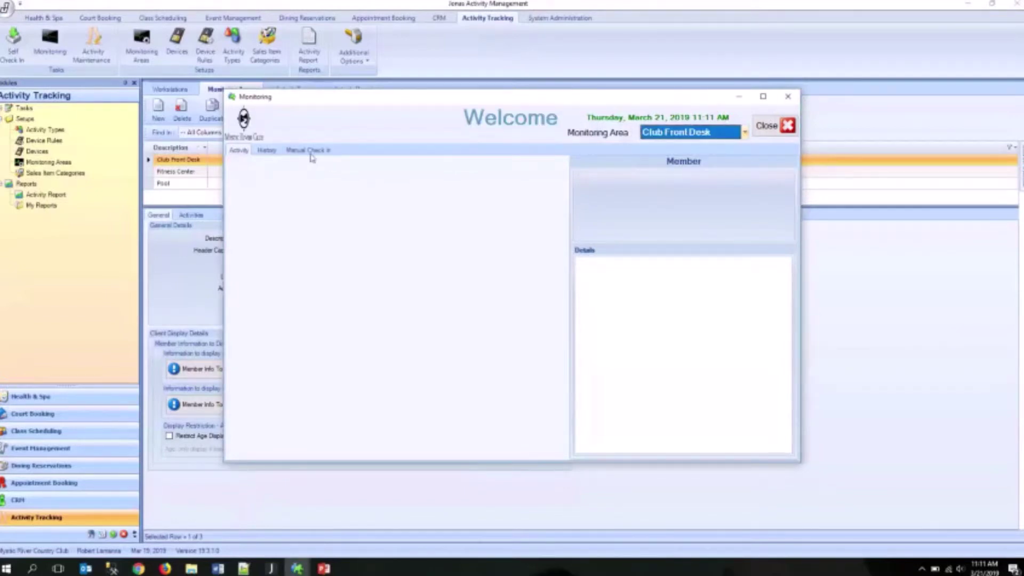
{"action": "left_click", "coordinate": [309, 151]}
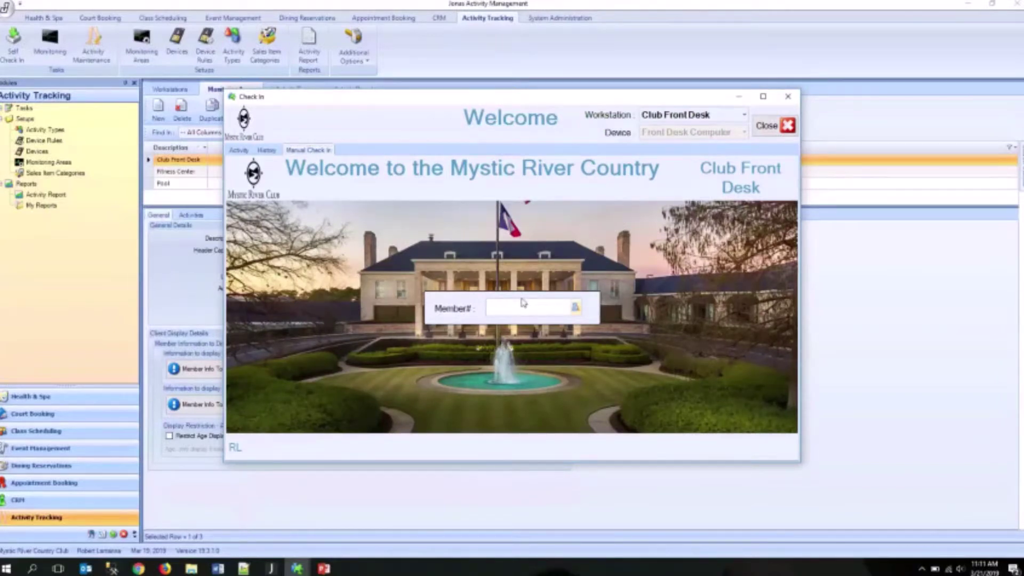
{"action": "type", "text": "2310"}
{"action": "key", "text": "ctrl+a"}
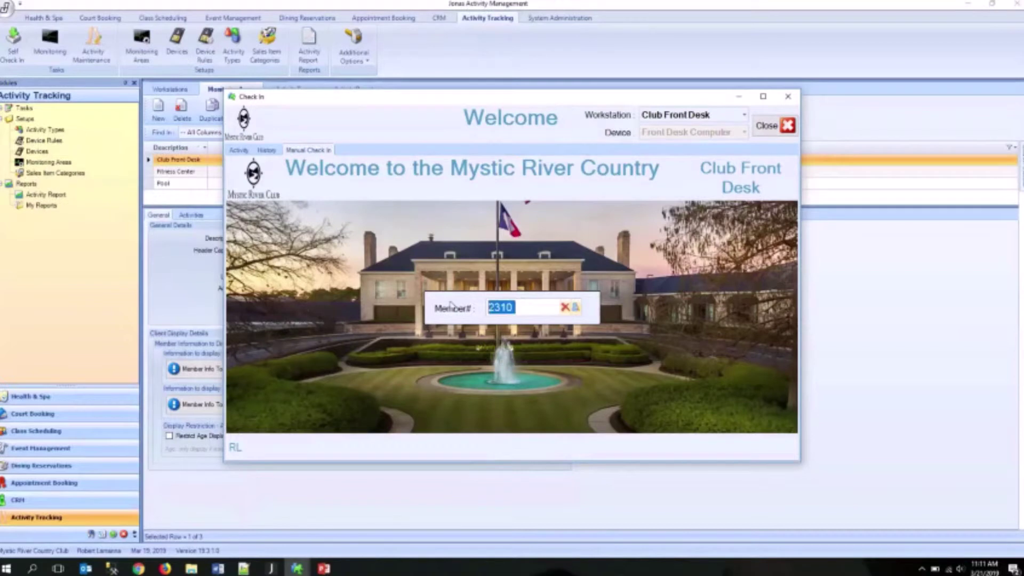
{"action": "type", "text": "2023"}
{"action": "key", "text": "Return"}
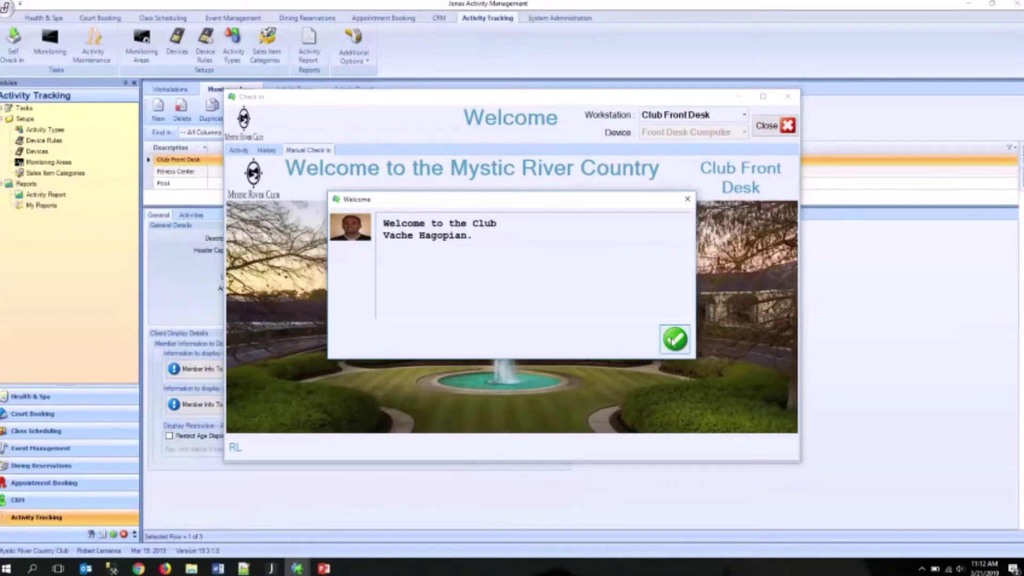
{"action": "left_click", "coordinate": [675, 339]}
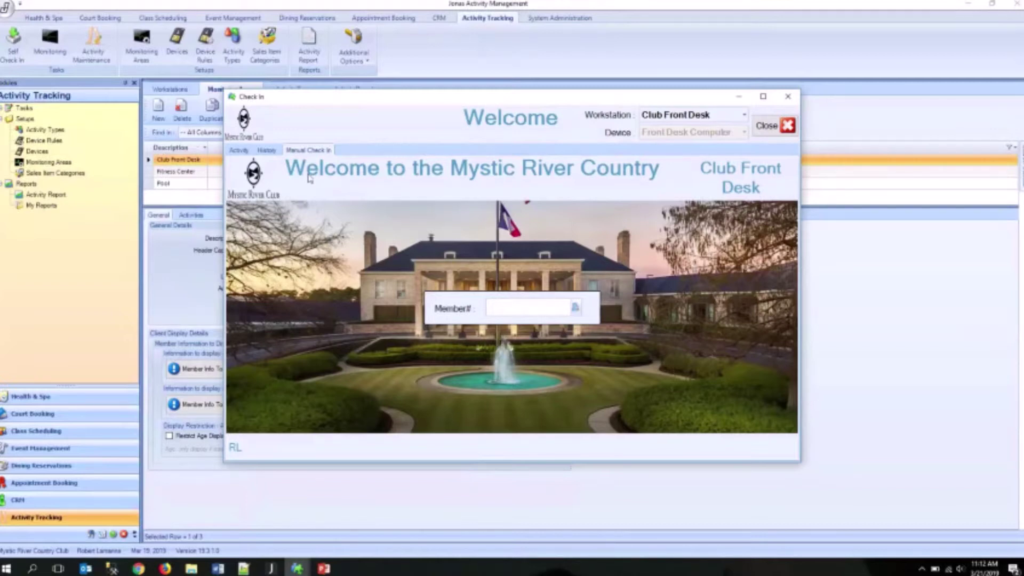
Step: Return to monitoring and set the Monitoring Area to Fitness Center
{"action": "left_click", "coordinate": [239, 150]}
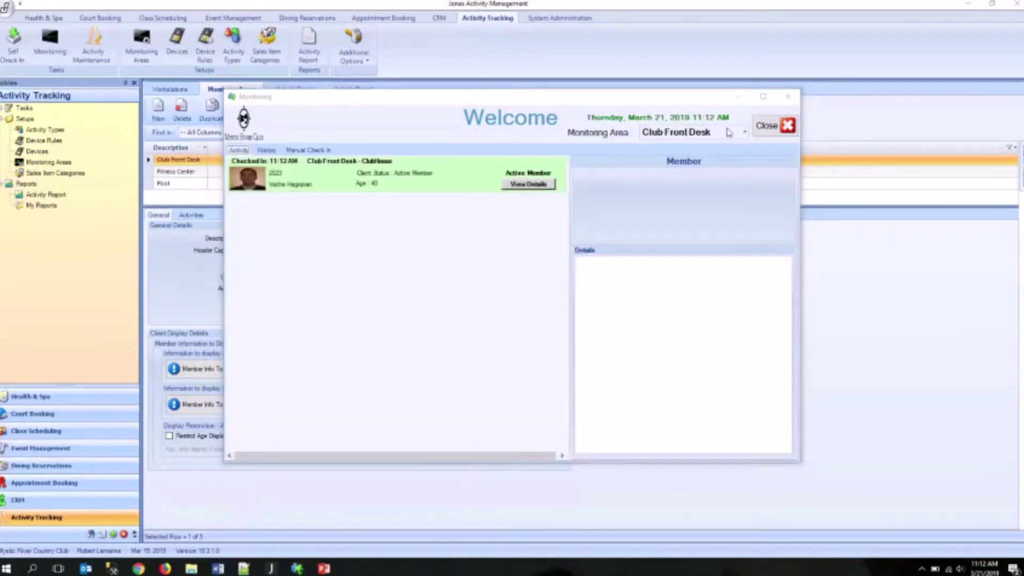
{"action": "left_click", "coordinate": [728, 133]}
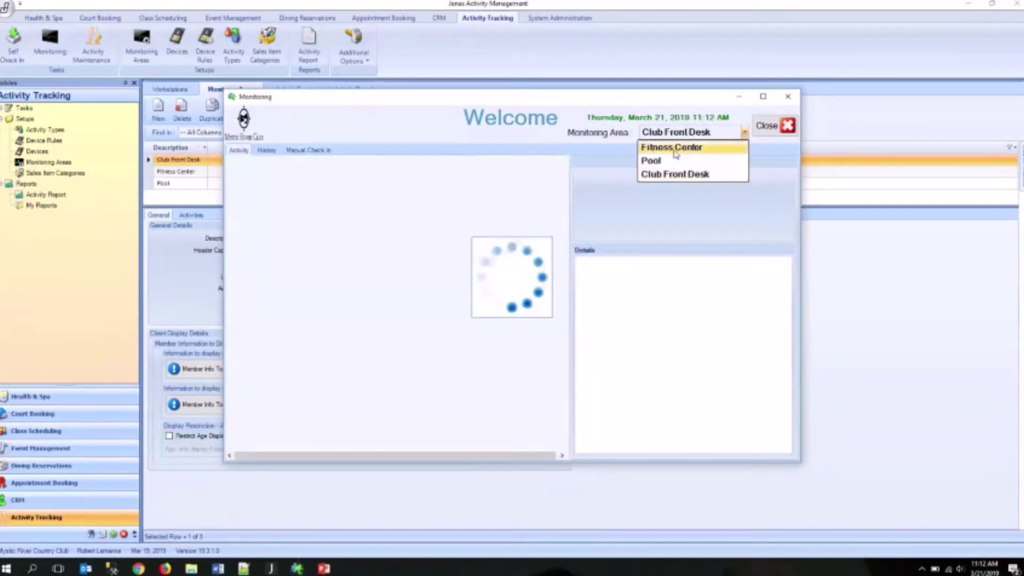
{"action": "left_click", "coordinate": [675, 151]}
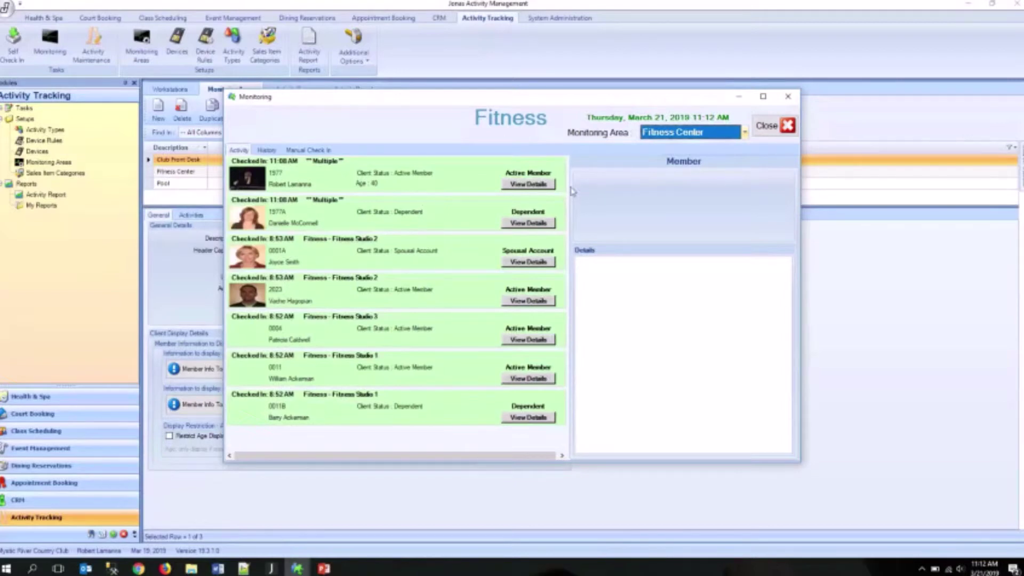
Step: View check-in details for the member, dependent, spousal account and fourth entry
{"action": "left_click", "coordinate": [509, 191]}
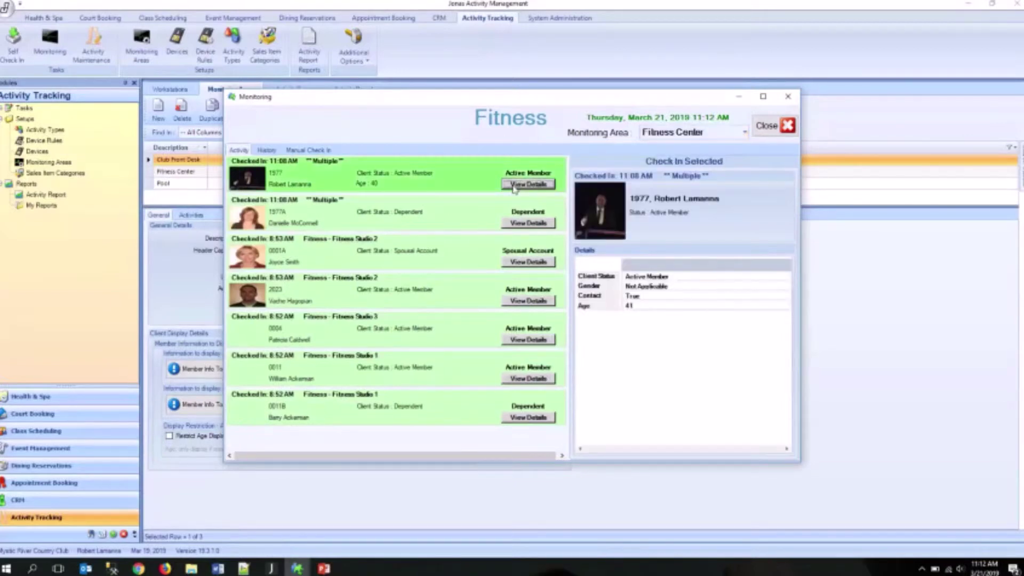
{"action": "left_click", "coordinate": [537, 229]}
{"action": "left_click", "coordinate": [526, 270]}
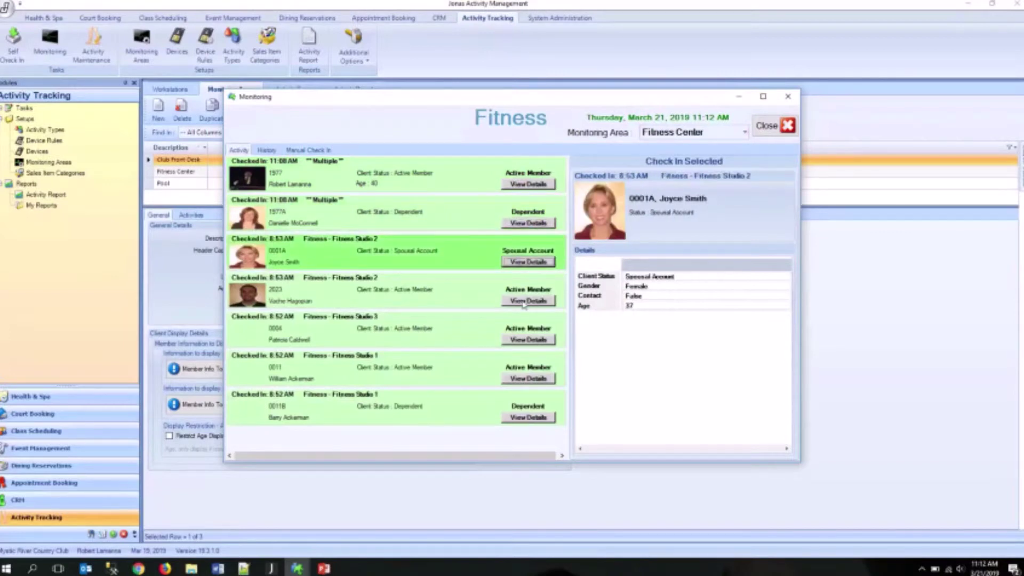
{"action": "left_click", "coordinate": [524, 302]}
{"action": "left_click", "coordinate": [352, 179]}
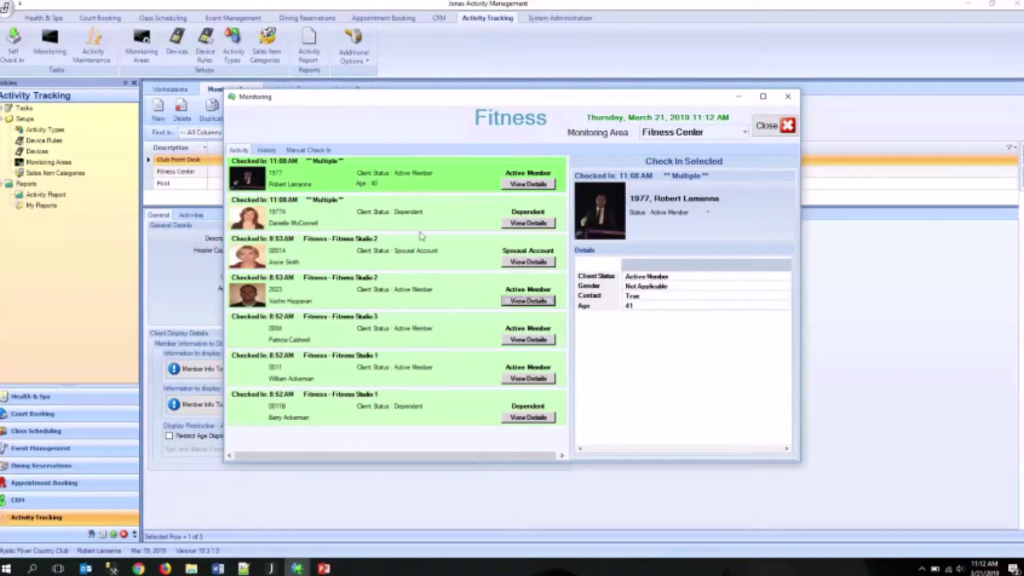
Step: Generate Fitness Center check-in history from 3/18/2019
{"action": "left_click", "coordinate": [269, 151]}
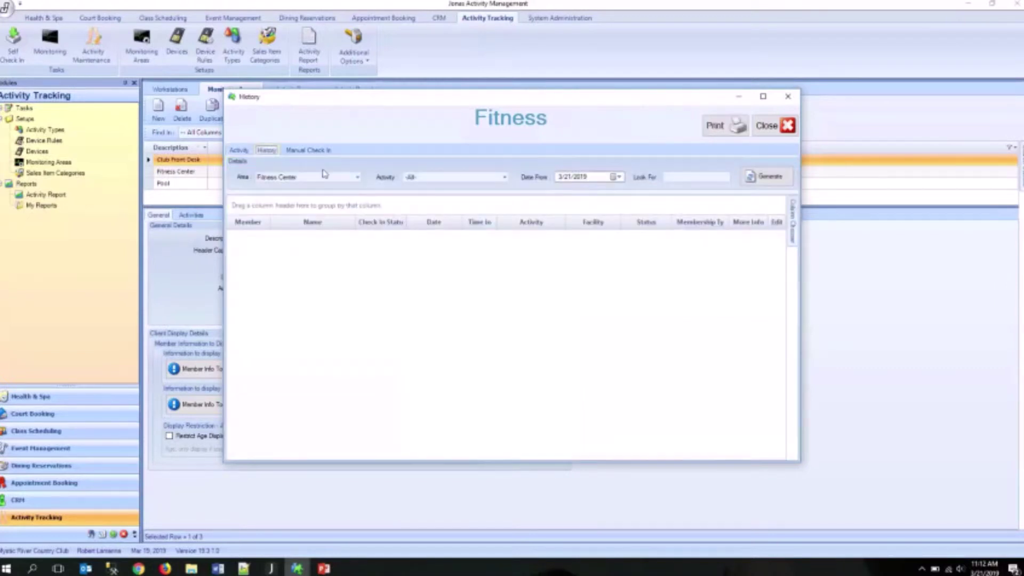
{"action": "left_click", "coordinate": [617, 176]}
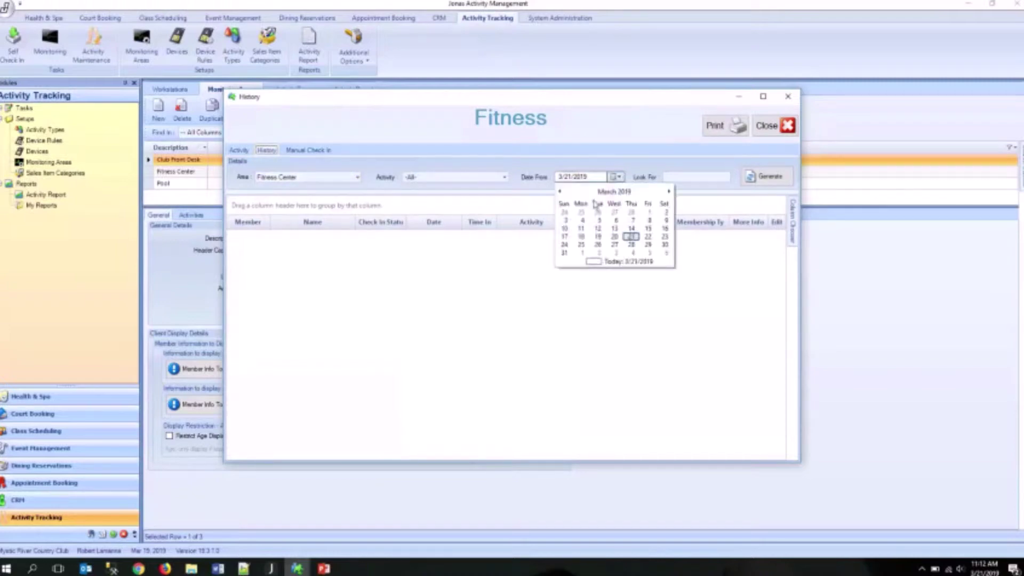
{"action": "left_click", "coordinate": [580, 236]}
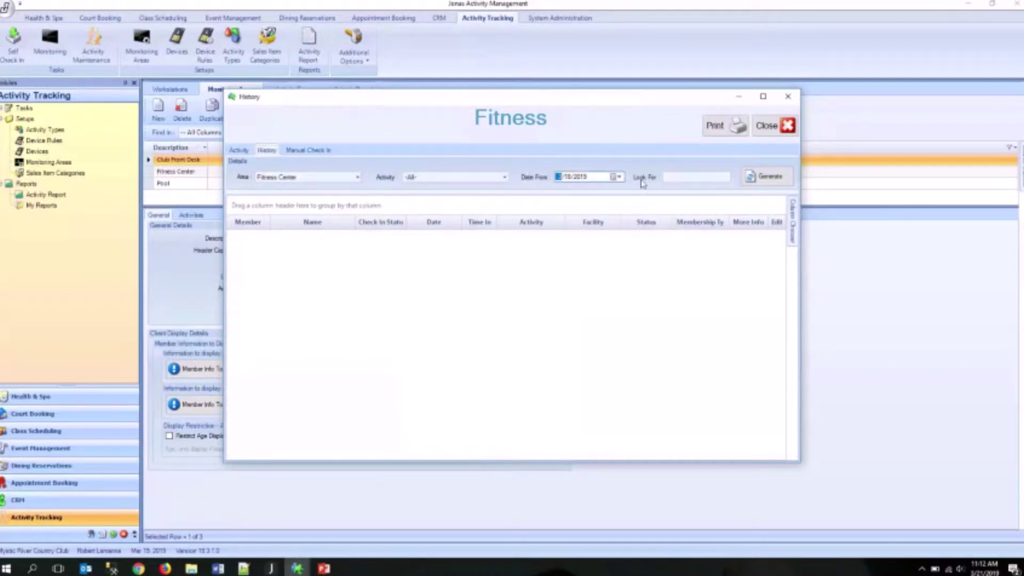
{"action": "left_click", "coordinate": [759, 181]}
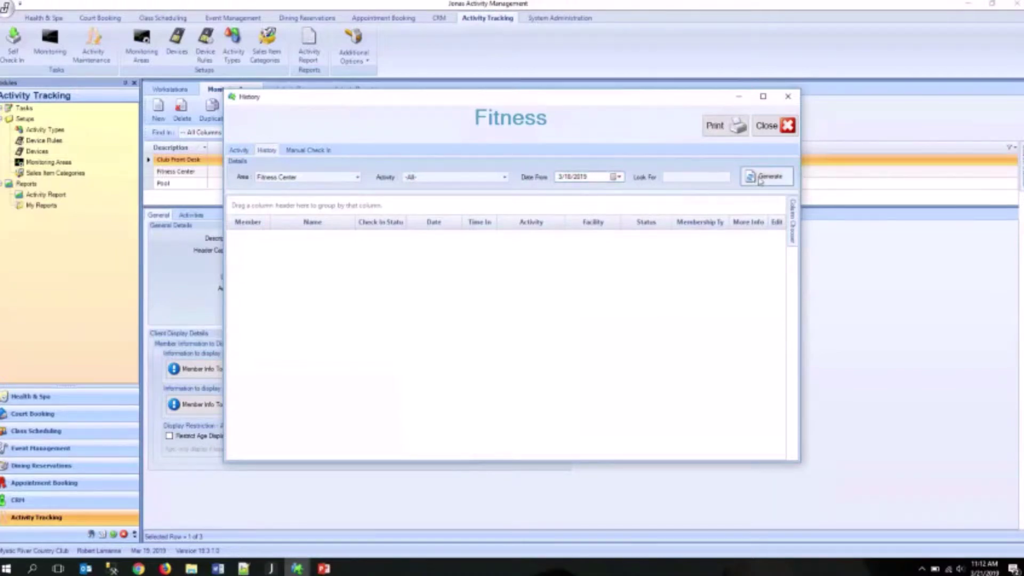
{"action": "left_click", "coordinate": [565, 324]}
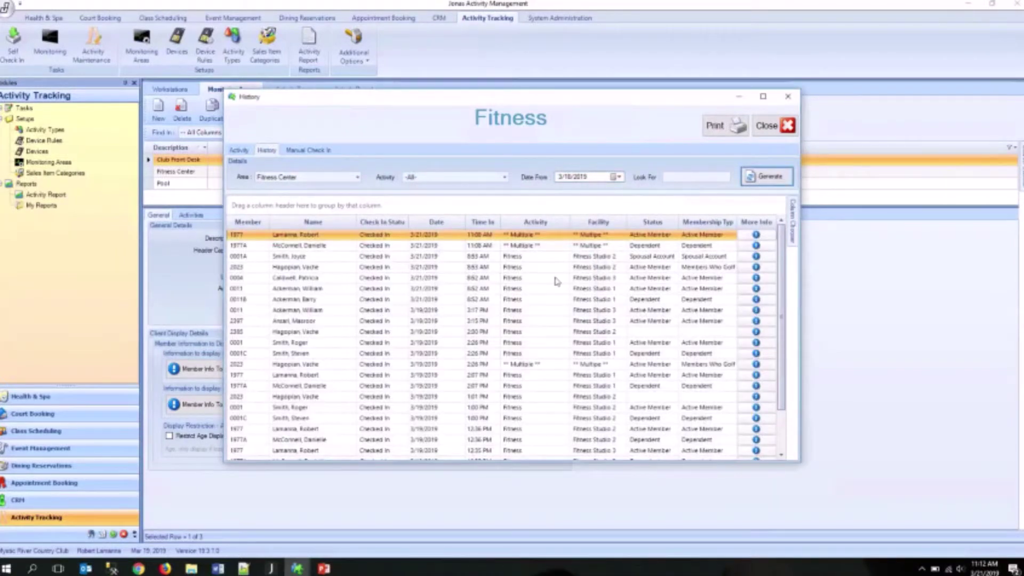
Step: Inspect one check-in record's details, then close the history window
{"action": "scroll", "coordinate": [556, 281], "scroll_direction": "down", "scroll_amount": 1}
{"action": "left_click", "coordinate": [756, 278]}
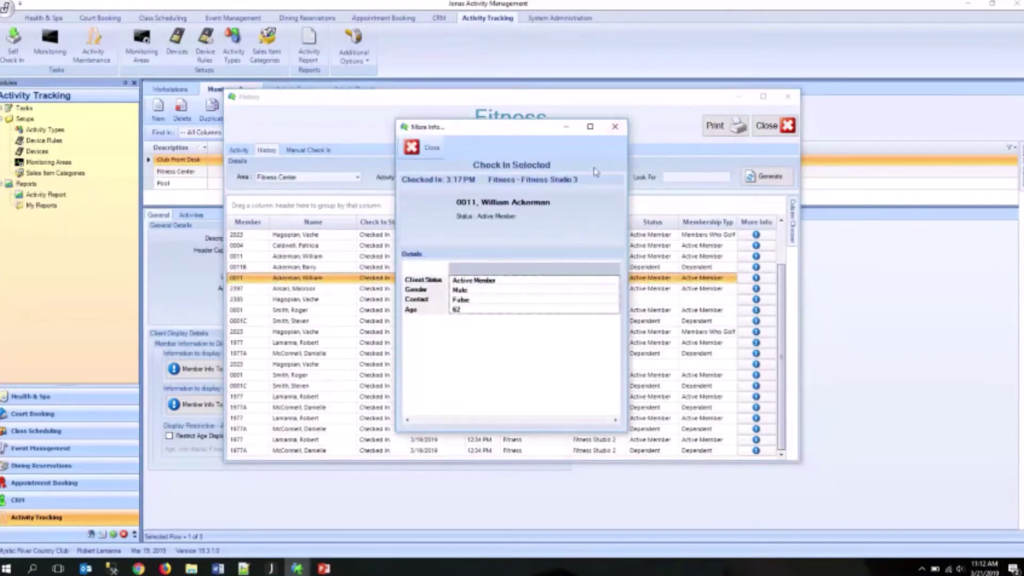
{"action": "left_click", "coordinate": [615, 126]}
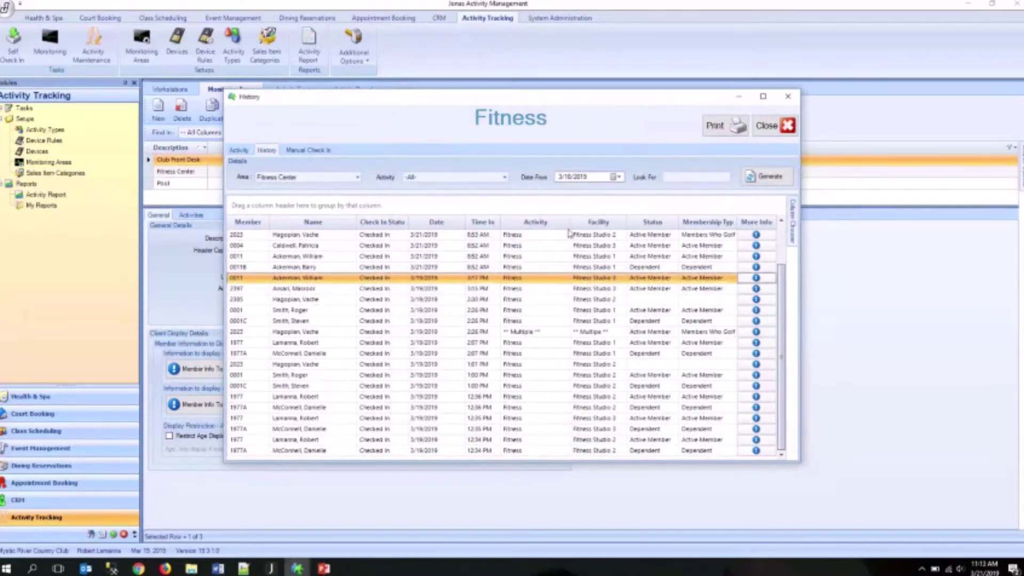
{"action": "left_click", "coordinate": [789, 100]}
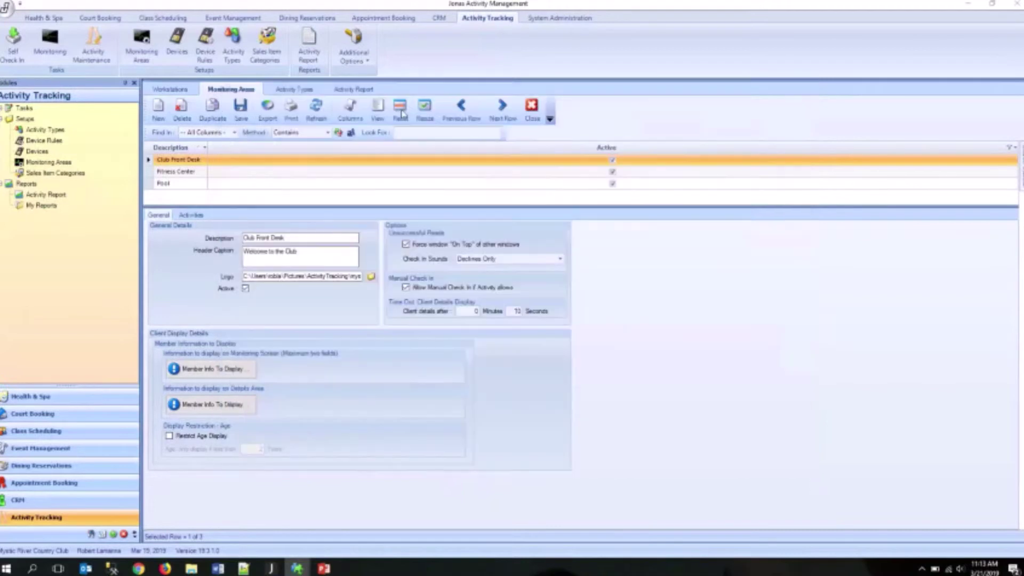
Step: Show Activity Report parameters, keeping Check In - Detailed format and enabling Filter Check In Time
{"action": "left_click", "coordinate": [347, 90]}
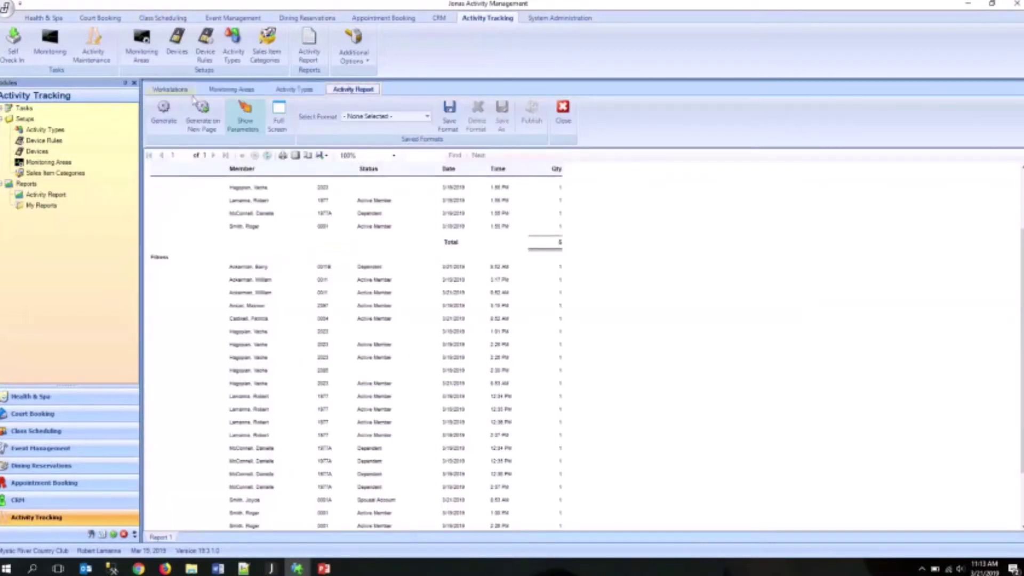
{"action": "left_click", "coordinate": [244, 110]}
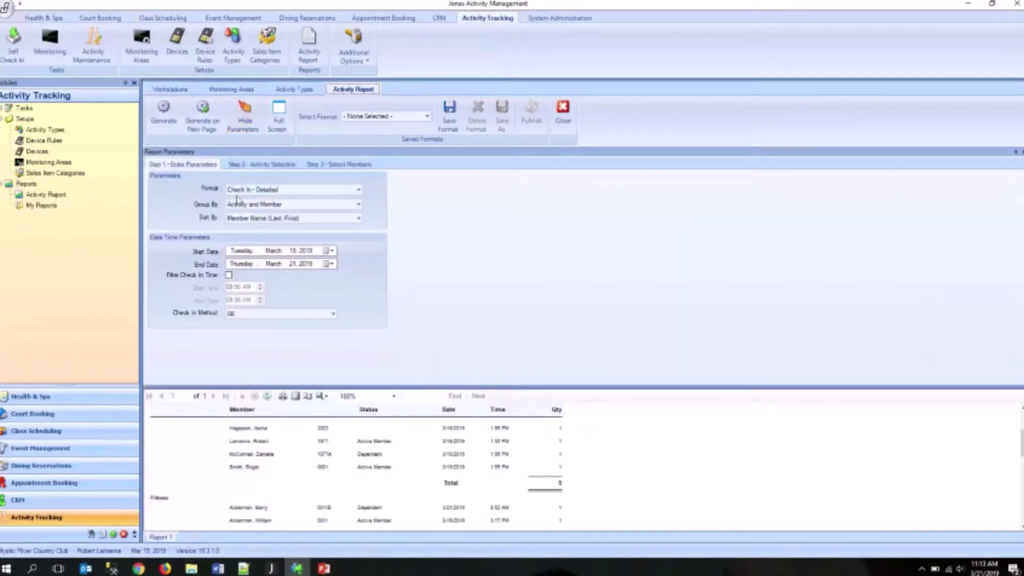
{"action": "left_click", "coordinate": [261, 191]}
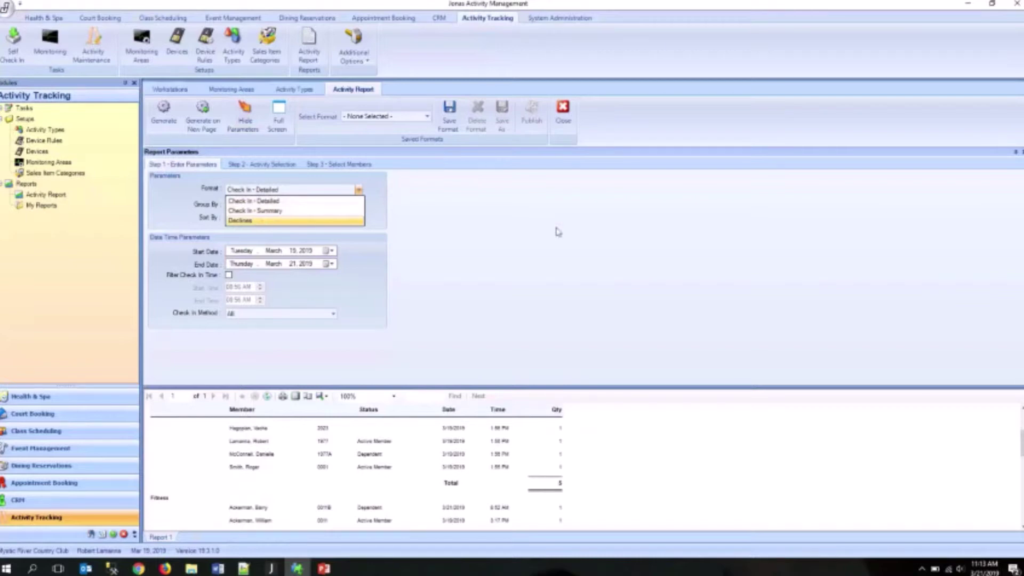
{"action": "left_click", "coordinate": [378, 256]}
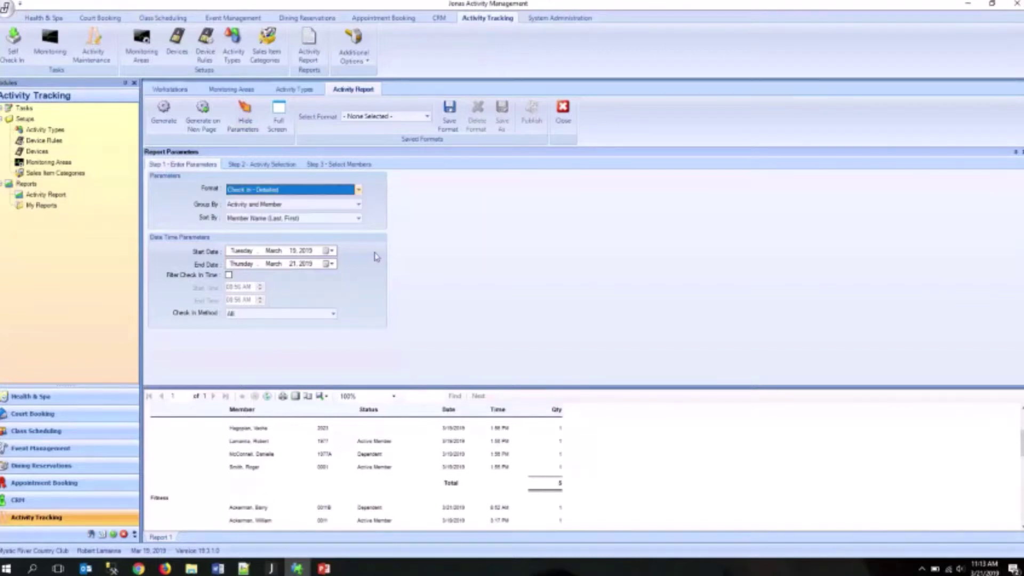
{"action": "left_click", "coordinate": [228, 275]}
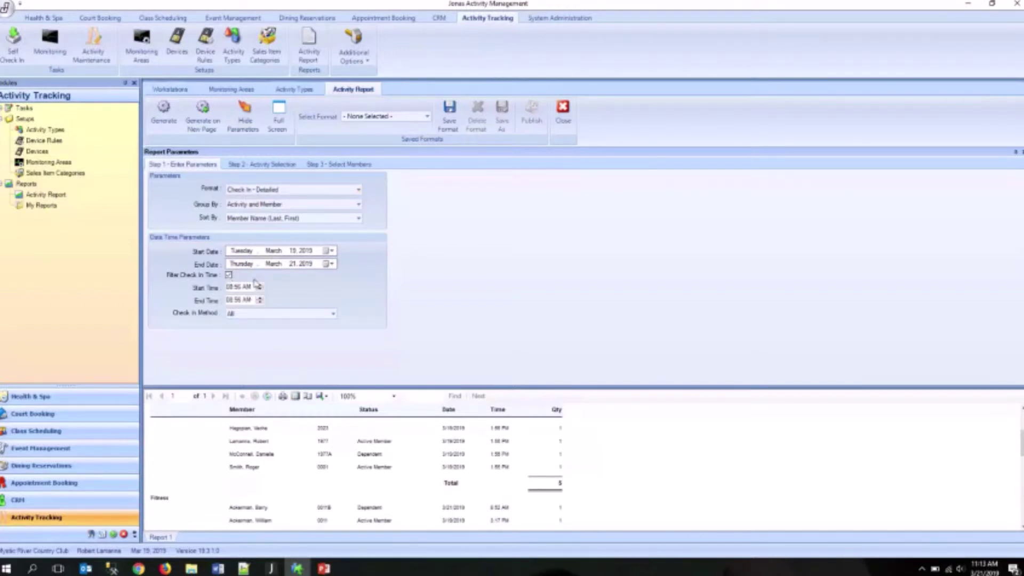
{"action": "left_click", "coordinate": [280, 313]}
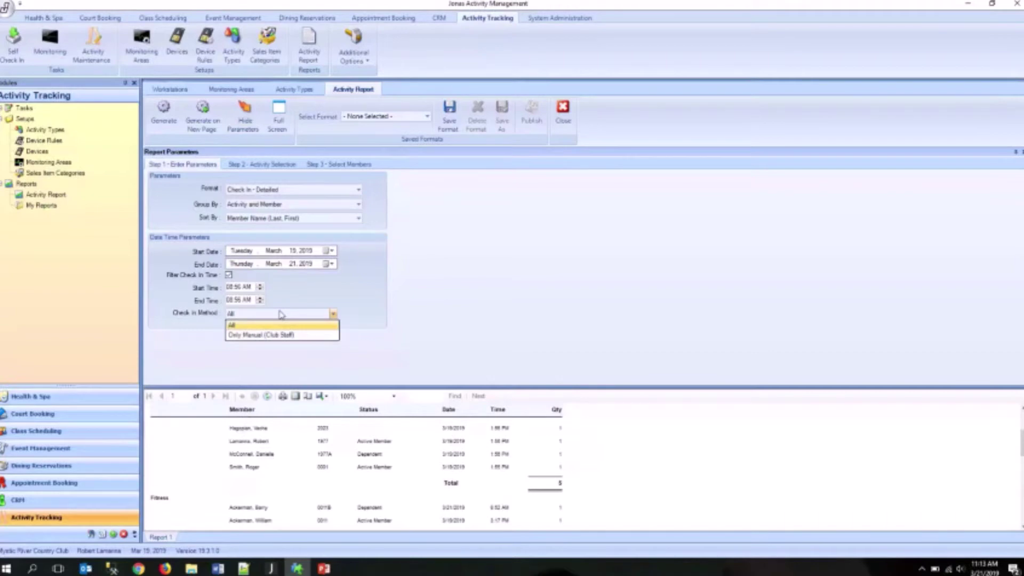